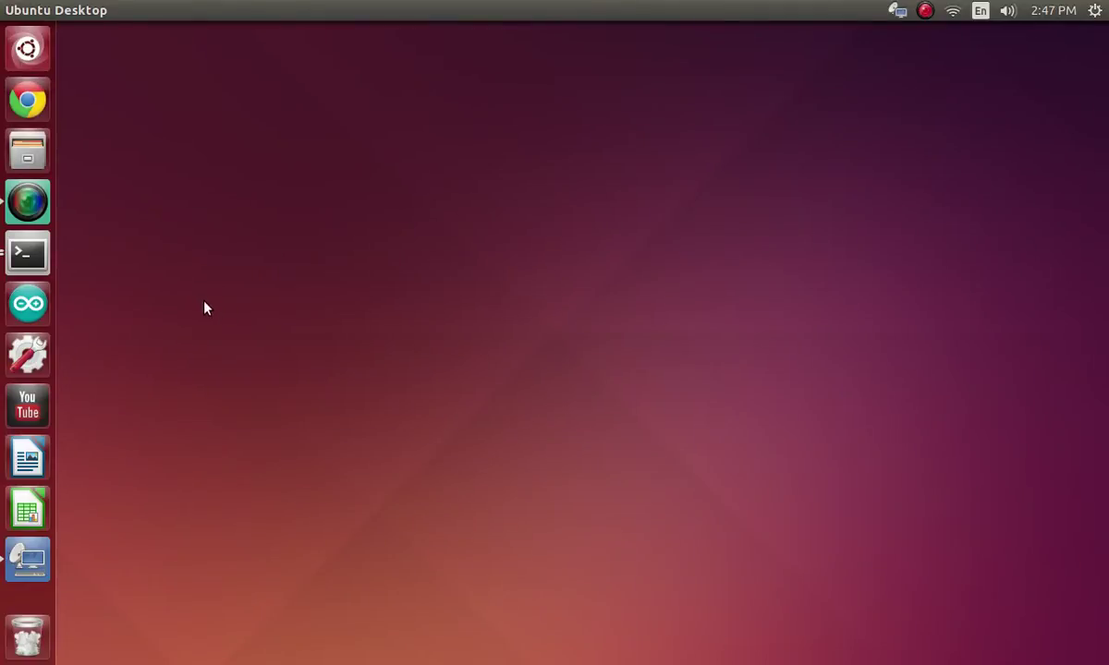
Step: Open the Raspberry Pi Remmina session and launch LXTerminal on the Pi's desktop
{"action": "left_click", "coordinate": [28, 557]}
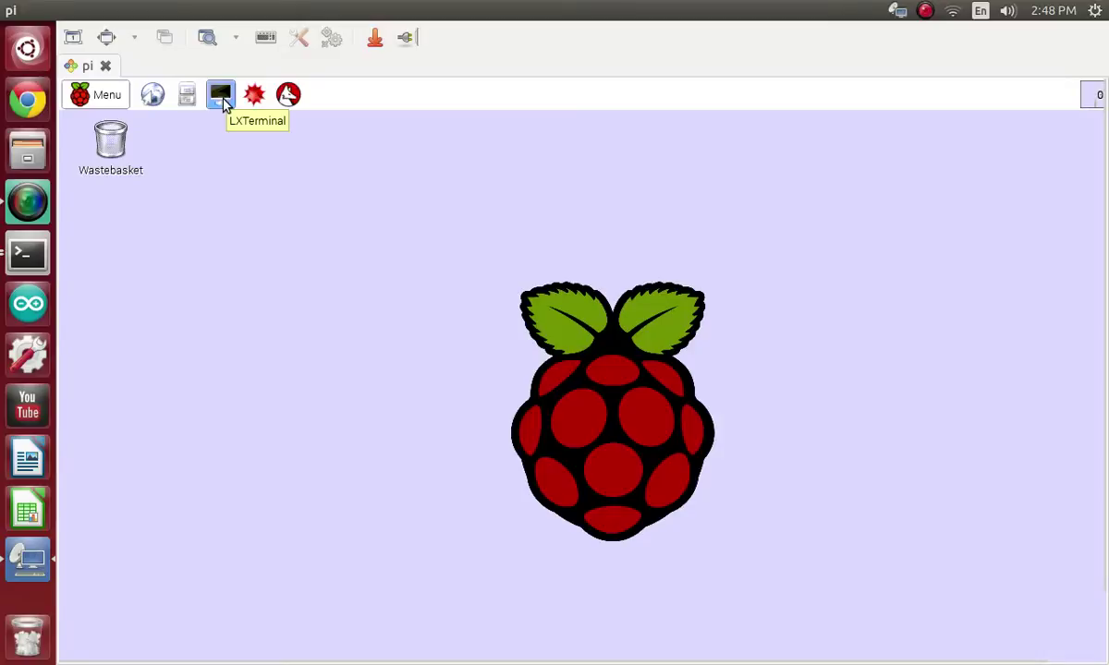
{"action": "left_click", "coordinate": [221, 95]}
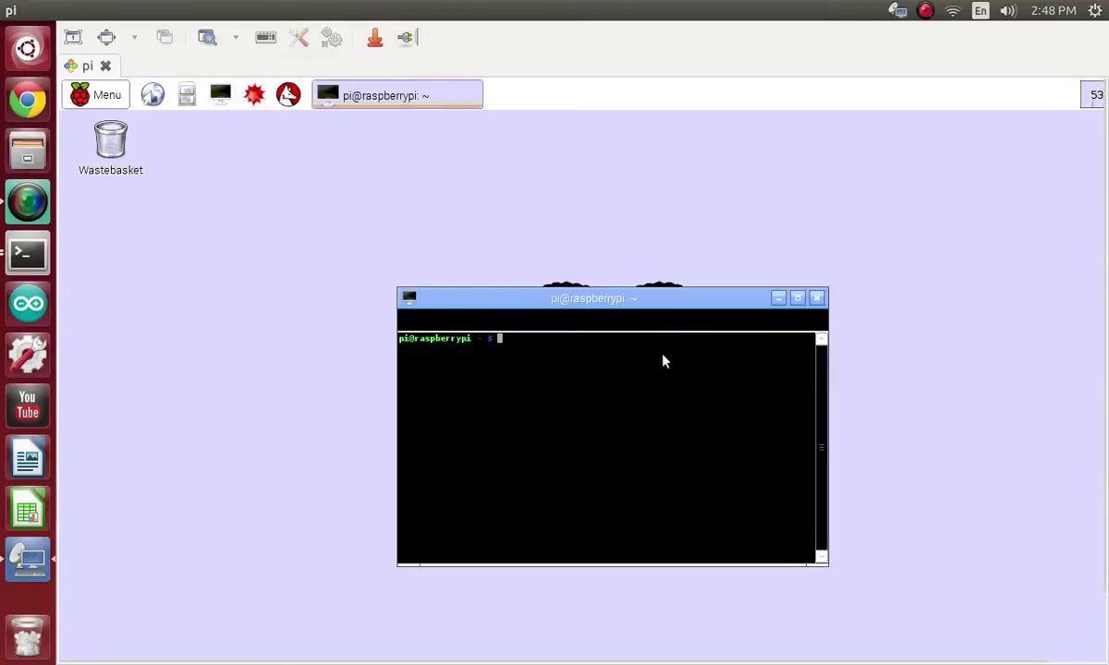
Step: Run ifconfig and netstat -nr to show wlan0 at 192.168.1.109 and gateway 192.168.1.1
{"action": "type", "text": "ifconfig"}
{"action": "key", "text": "Return"}
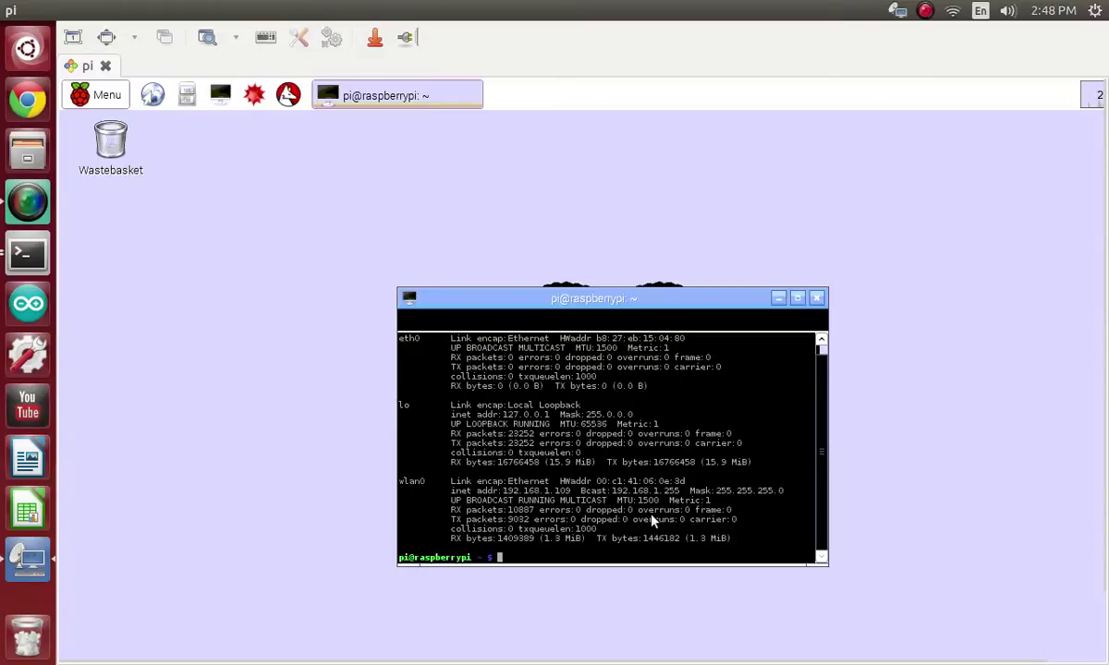
{"action": "type", "text": "netstat -nr"}
{"action": "key", "text": "Return"}
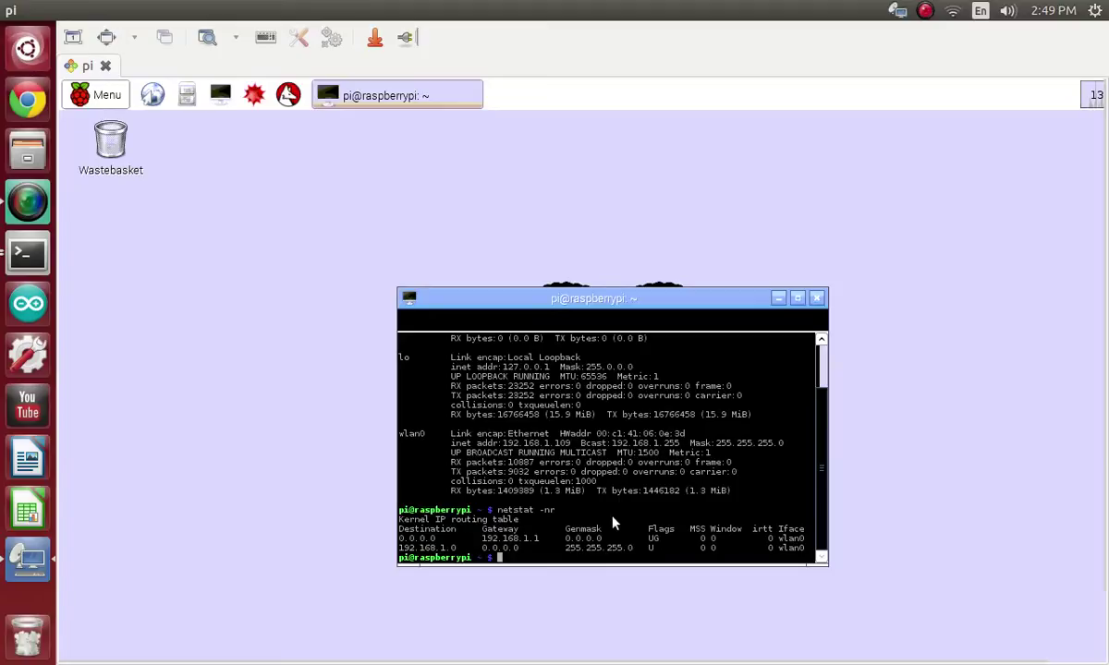
Step: Open /etc/network/interfaces in nano with sudo
{"action": "type", "text": "sud"}
{"action": "type", "text": "o "}
{"action": "type", "text": "/ano"}
{"action": "type", "text": " /etc"}
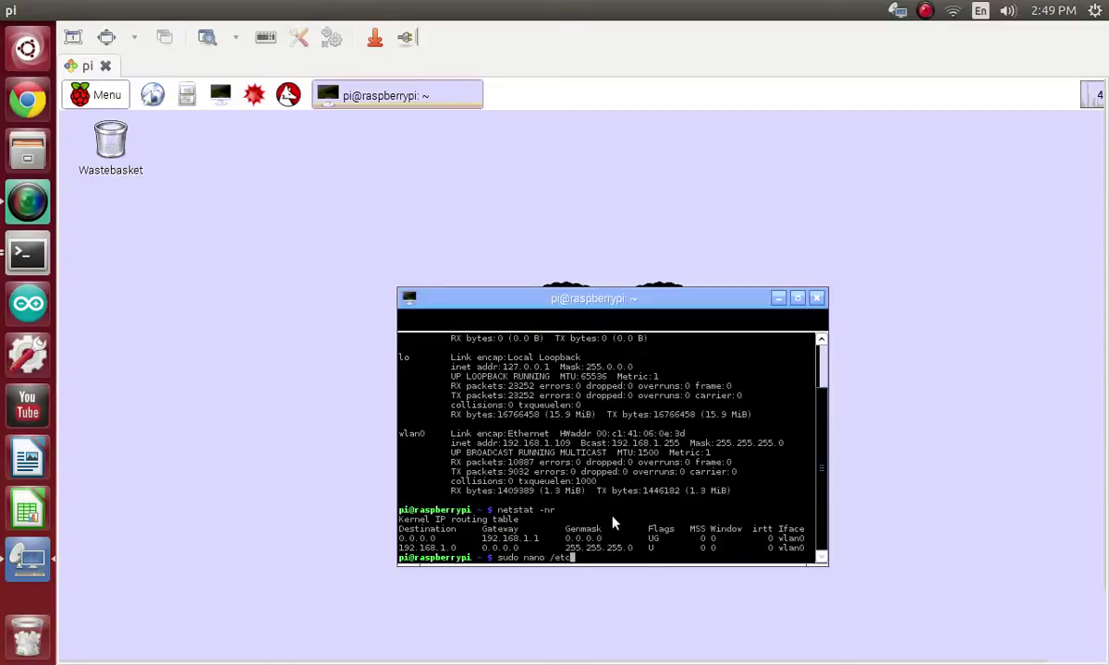
{"action": "type", "text": "/network/interfaces"}
{"action": "key", "text": "Return"}
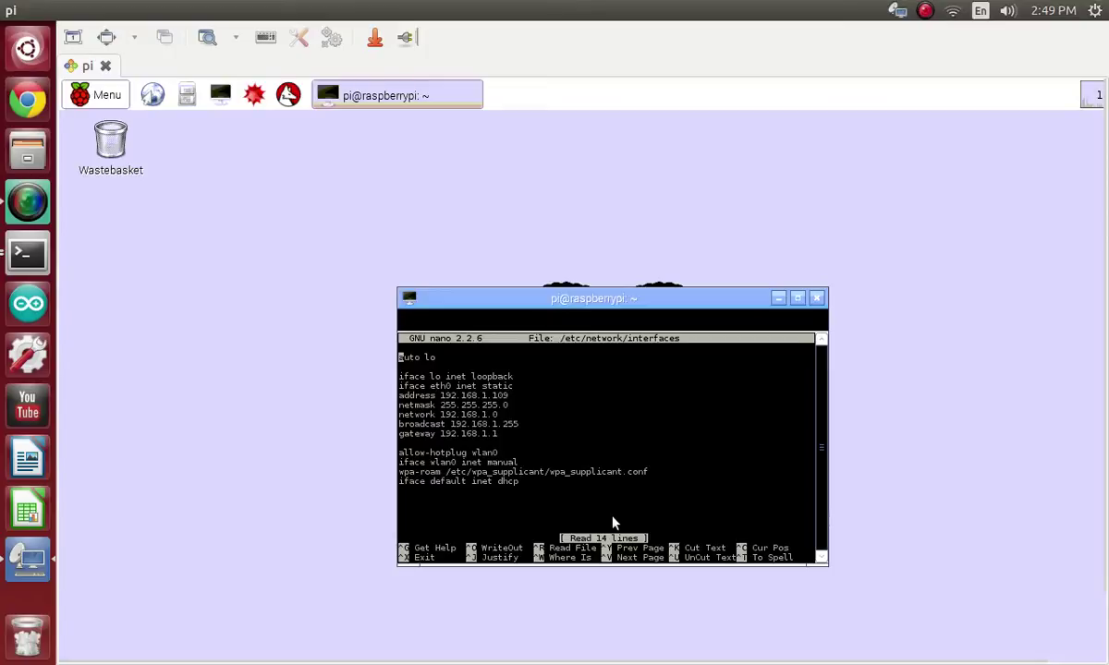
Step: Review the static eth0 address 192.168.1.109 and gateway 192.168.1.1, then exit nano unchanged
{"action": "left_click_drag", "start_coordinate": [400, 395], "coordinate": [519, 440]}
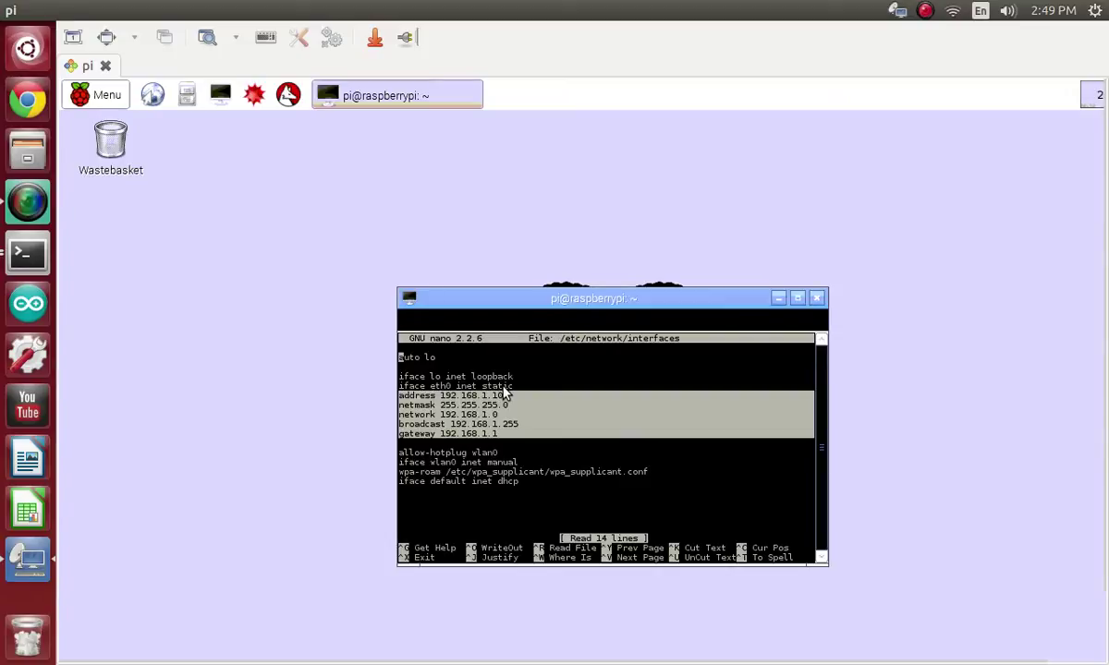
{"action": "double_click", "coordinate": [503, 389]}
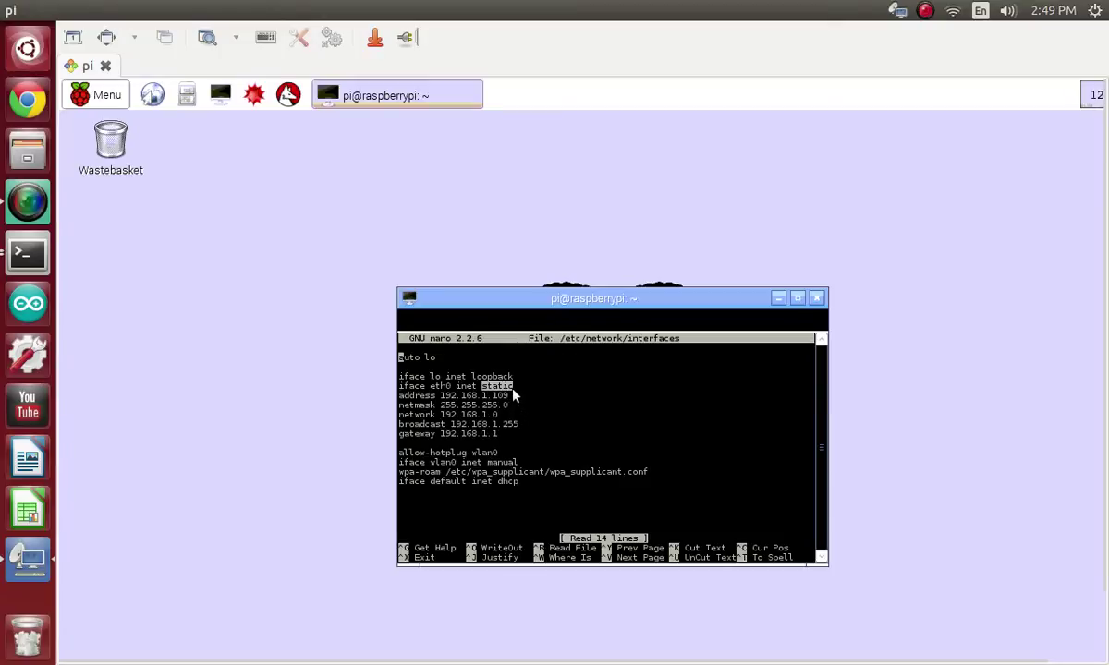
{"action": "left_click_drag", "start_coordinate": [509, 396], "coordinate": [468, 405]}
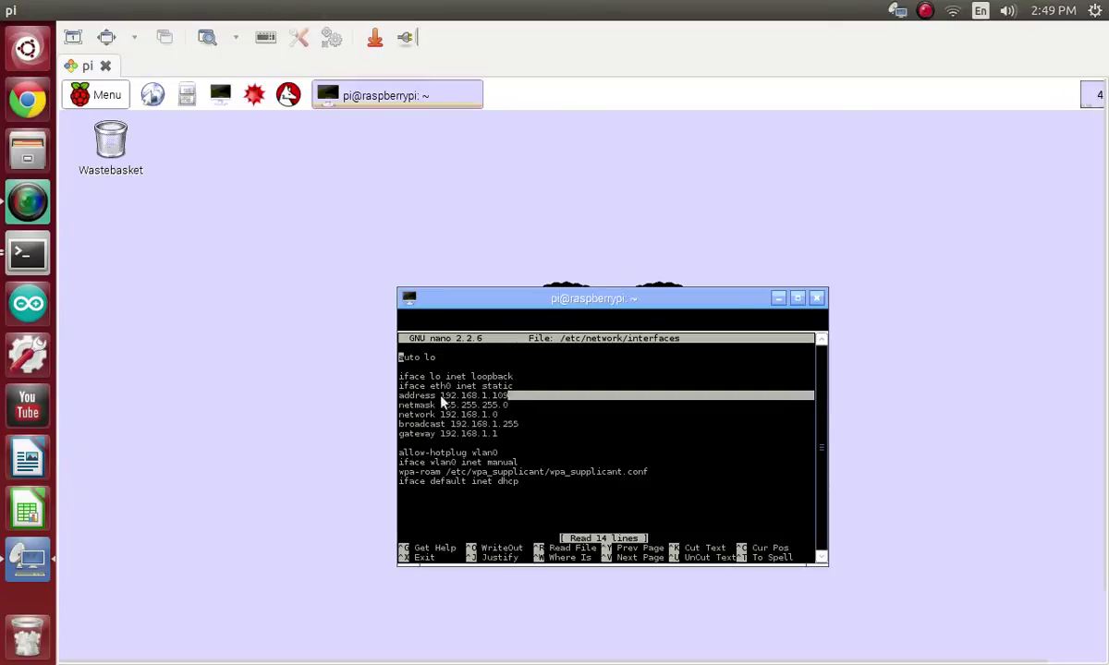
{"action": "left_click", "coordinate": [432, 396]}
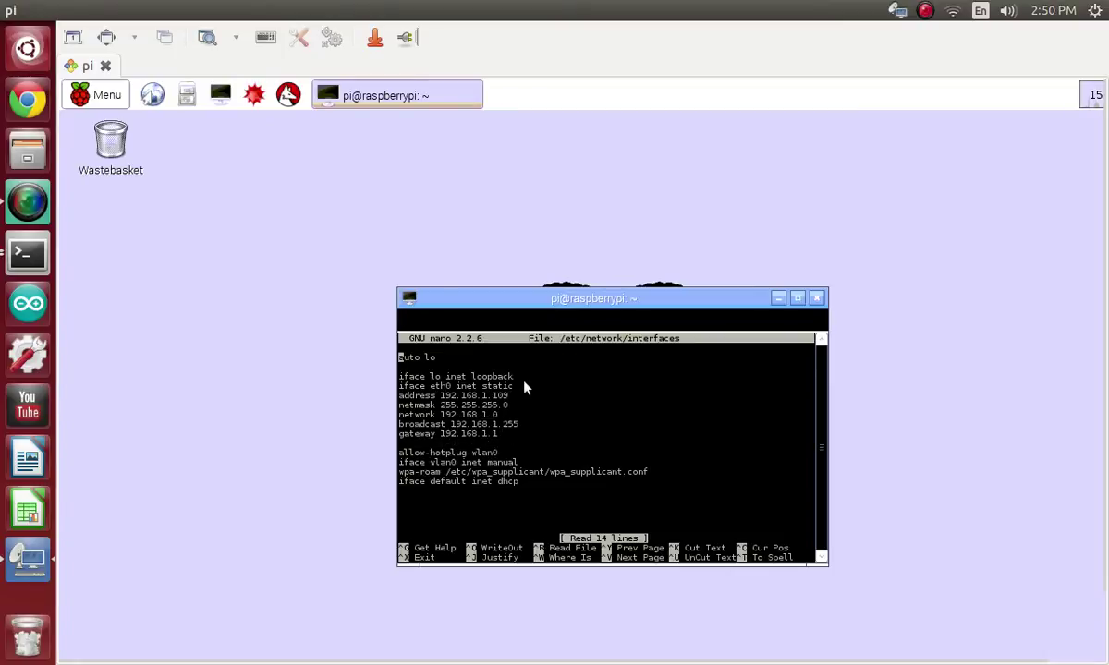
{"action": "key", "text": "ctrl+x"}
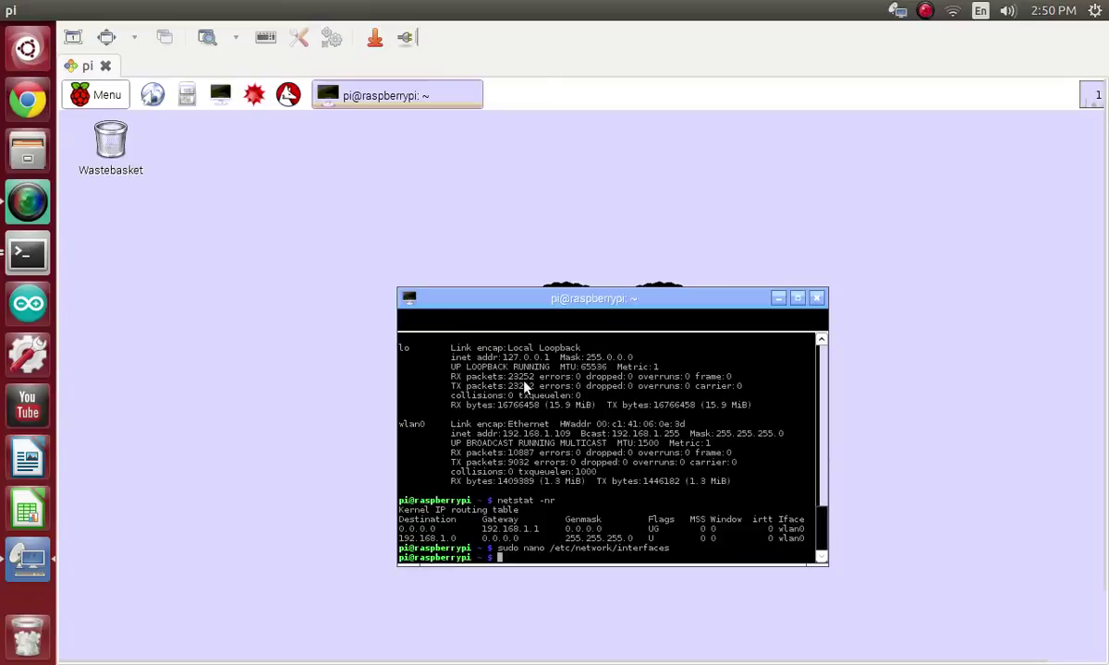
Step: Ping 192.168.1.109 ten times (-c 10), getting all replies with 0% loss
{"action": "type", "text": "ping 192.168.1.105"}
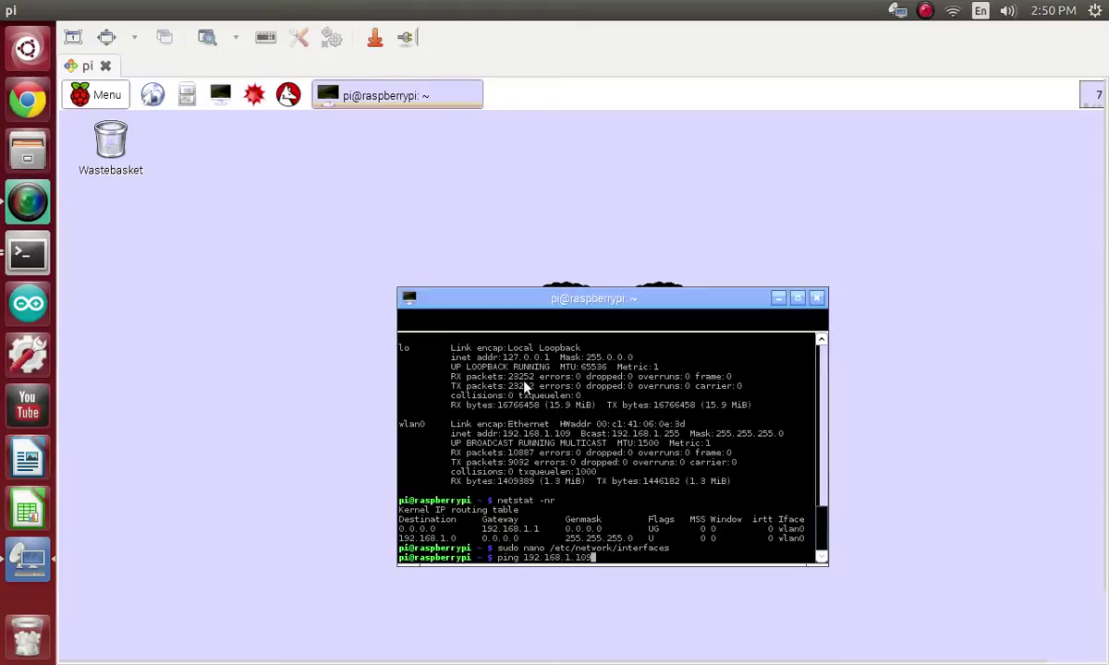
{"action": "key", "text": "BackSpace"}
{"action": "type", "text": "9 -c 10"}
{"action": "key", "text": "Return"}
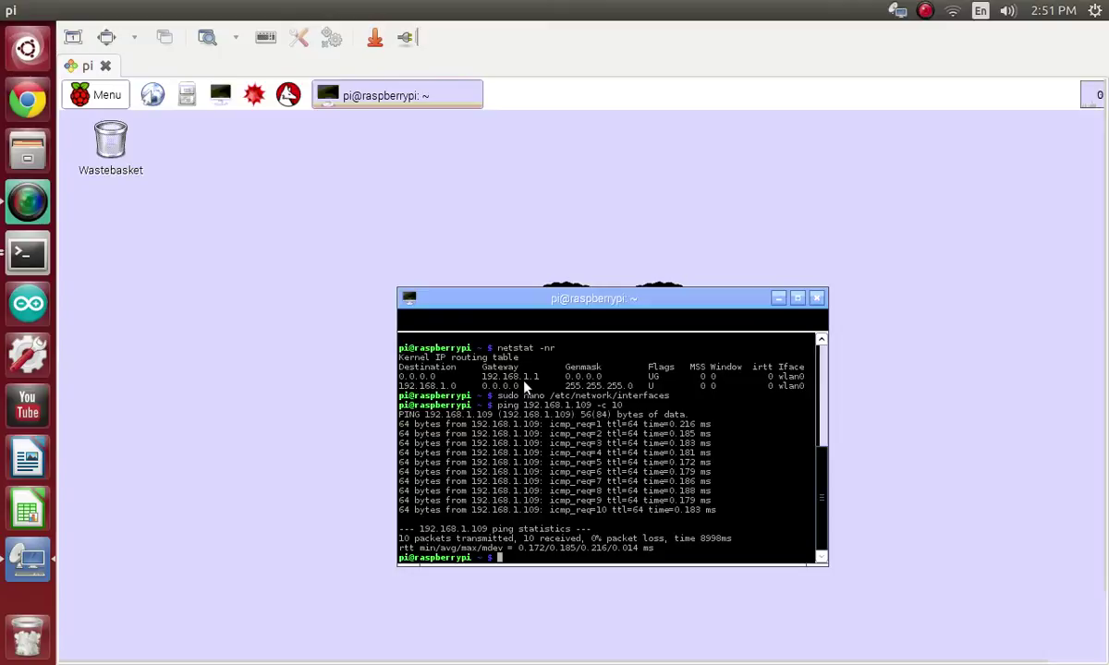
Step: Run sudo apt-get install xrdp, which reports xrdp is already the newest version
{"action": "type", "text": "sudo apt-get"}
{"action": "type", "text": "install xrdp"}
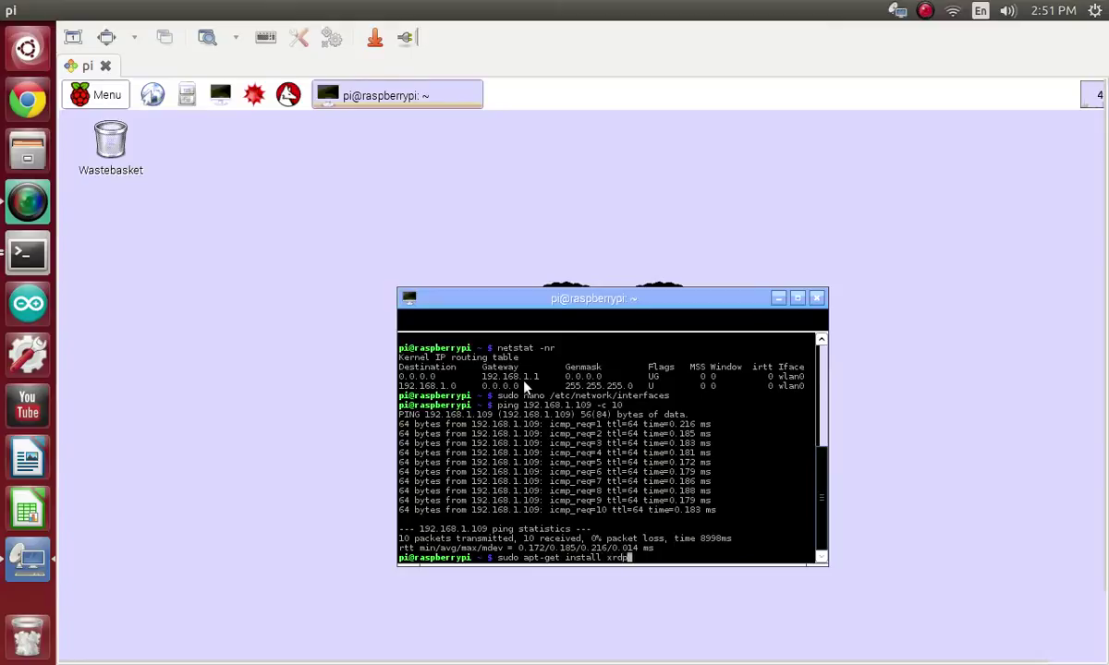
{"action": "key", "text": "Return"}
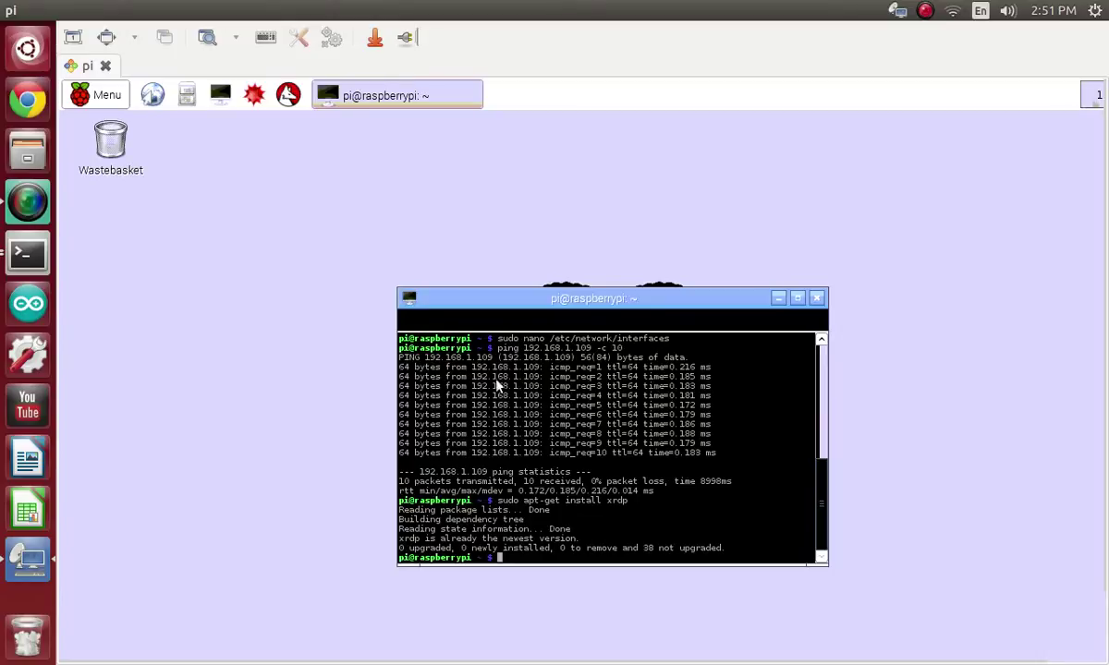
Step: Close the Pi's terminal, minimize the remote session, and quit Remmina
{"action": "left_click", "coordinate": [817, 299]}
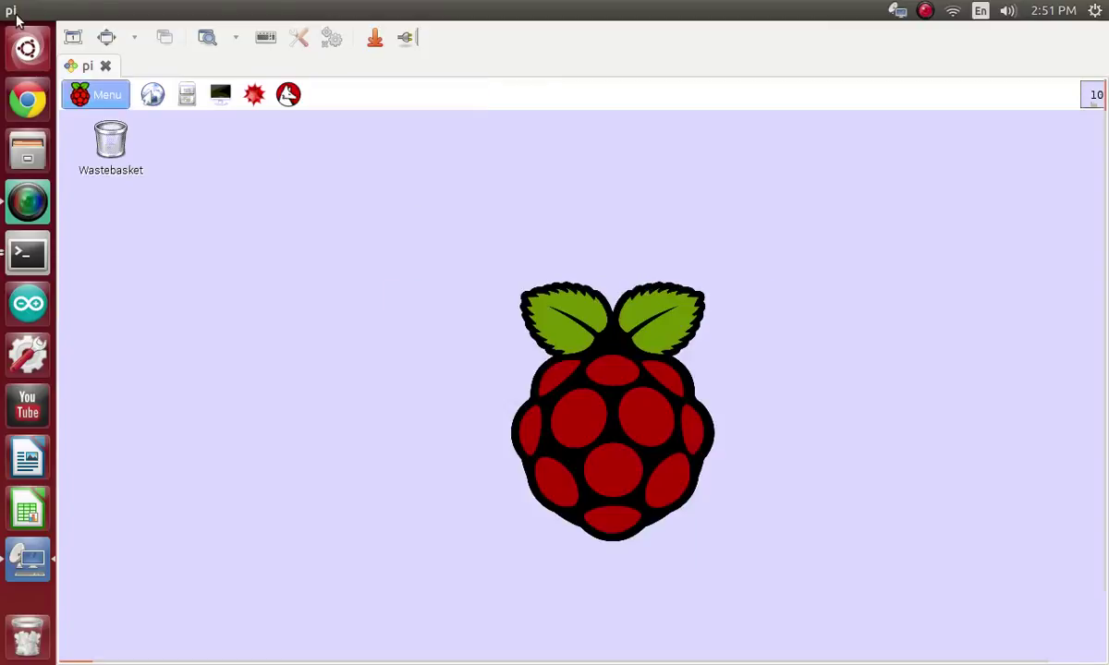
{"action": "left_click", "coordinate": [27, 9]}
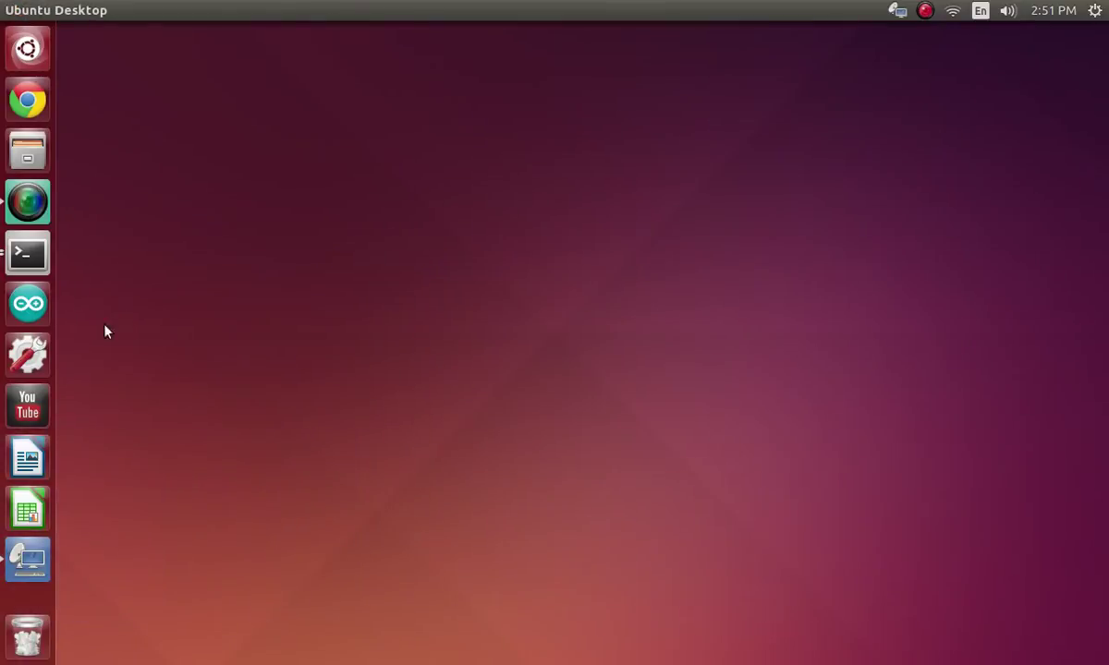
{"action": "right_click", "coordinate": [18, 545]}
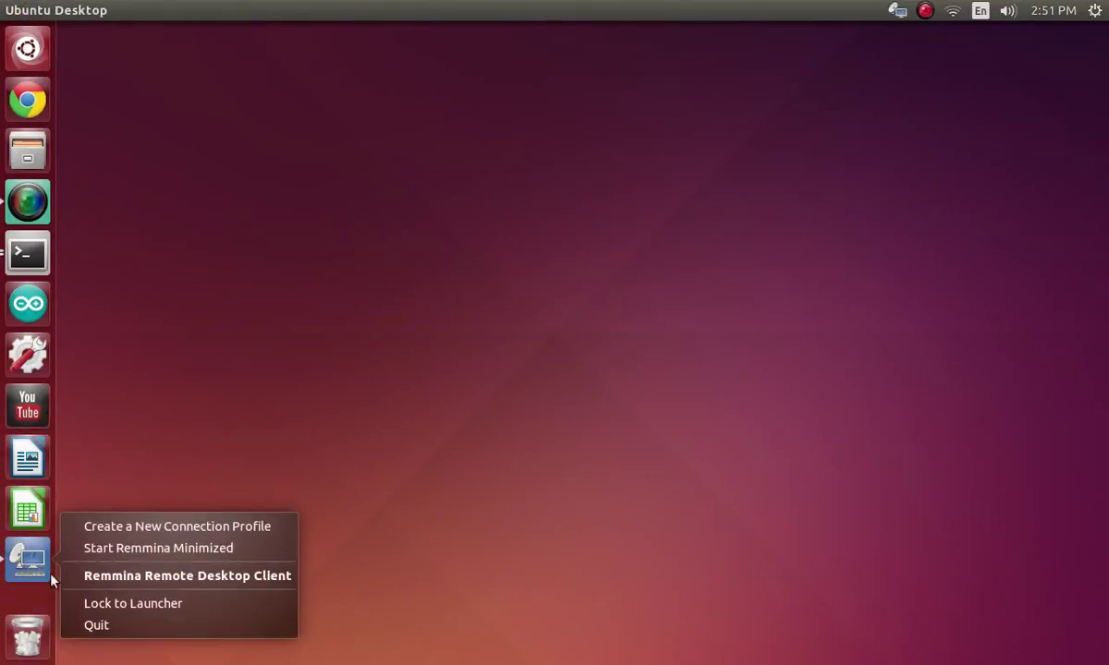
{"action": "left_click", "coordinate": [79, 626]}
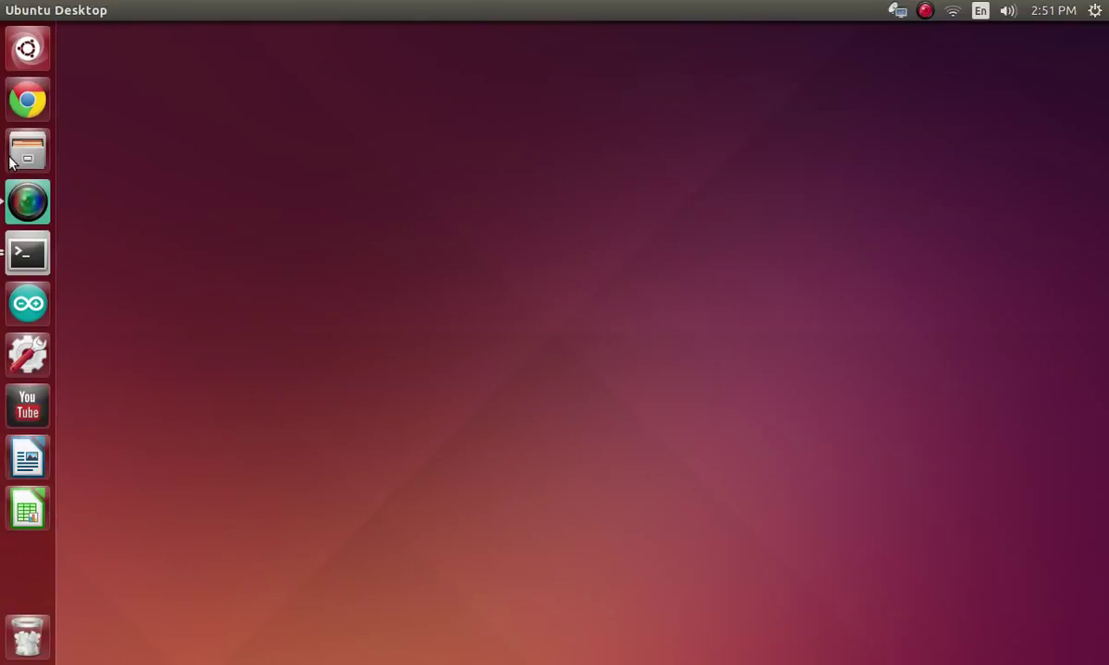
Step: Relaunch Remmina from the local Terminal, then close the Terminal
{"action": "left_click", "coordinate": [28, 252]}
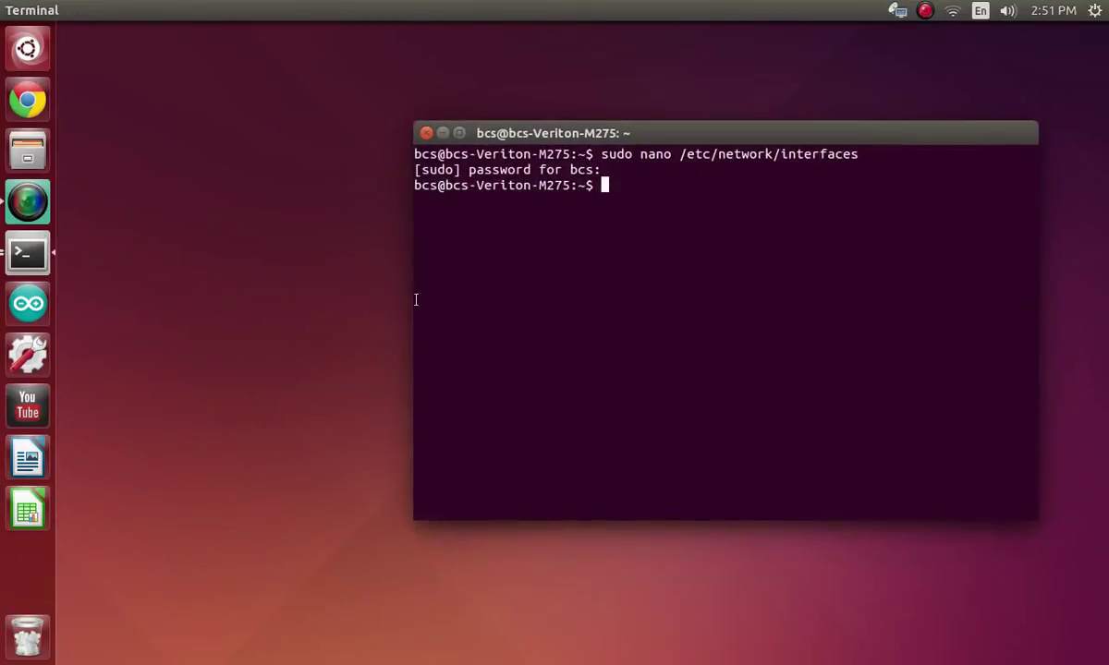
{"action": "type", "text": "remmina"}
{"action": "key", "text": "Return"}
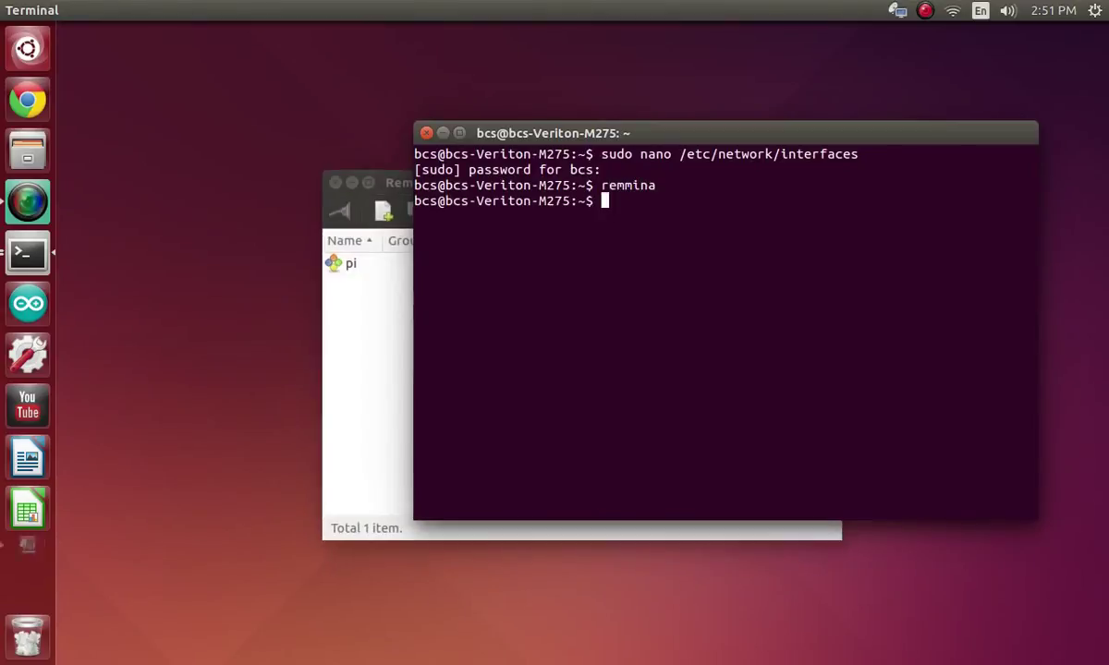
{"action": "left_click", "coordinate": [426, 133]}
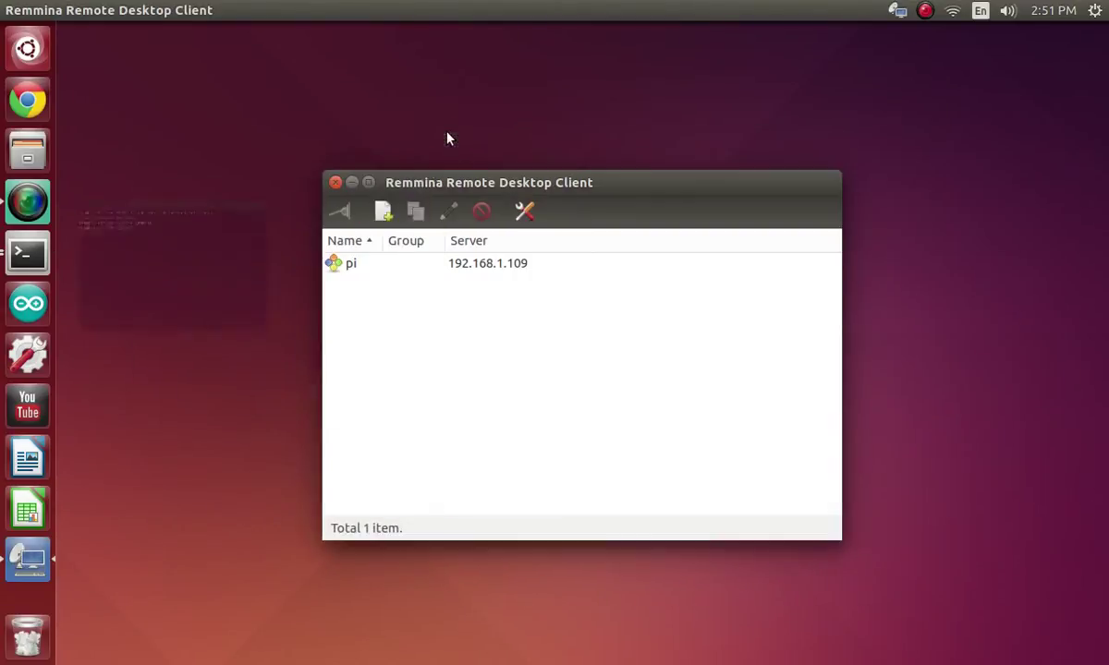
Step: Save an RDP profile 'pi' for 192.168.1.109 with the Pi's user name and password, then connect
{"action": "left_click", "coordinate": [385, 214]}
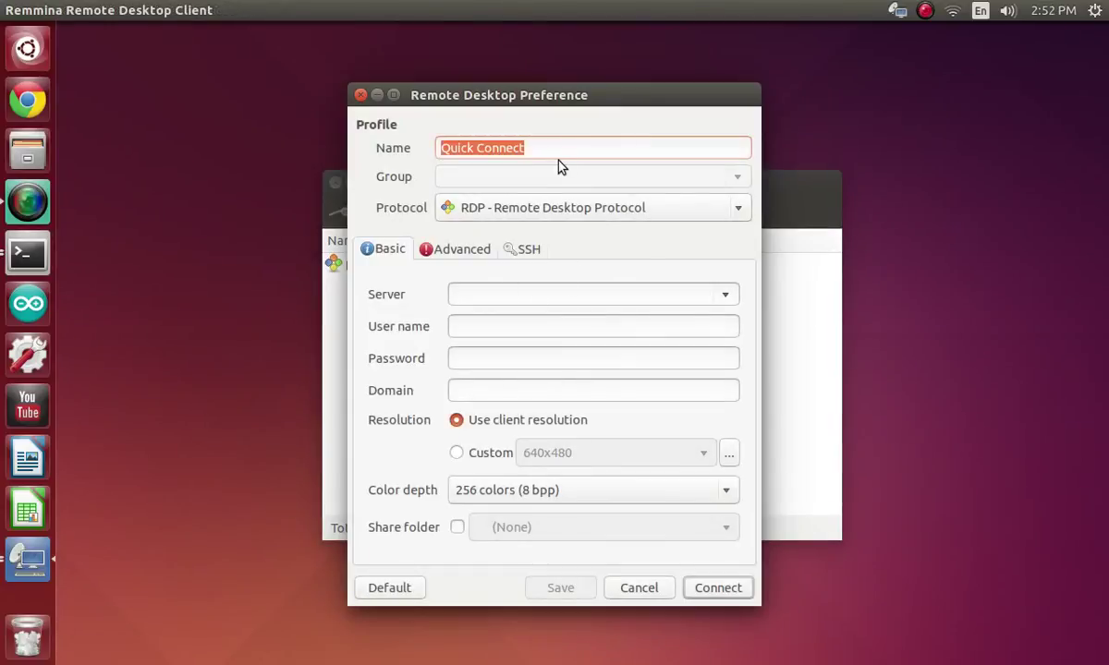
{"action": "type", "text": "pi"}
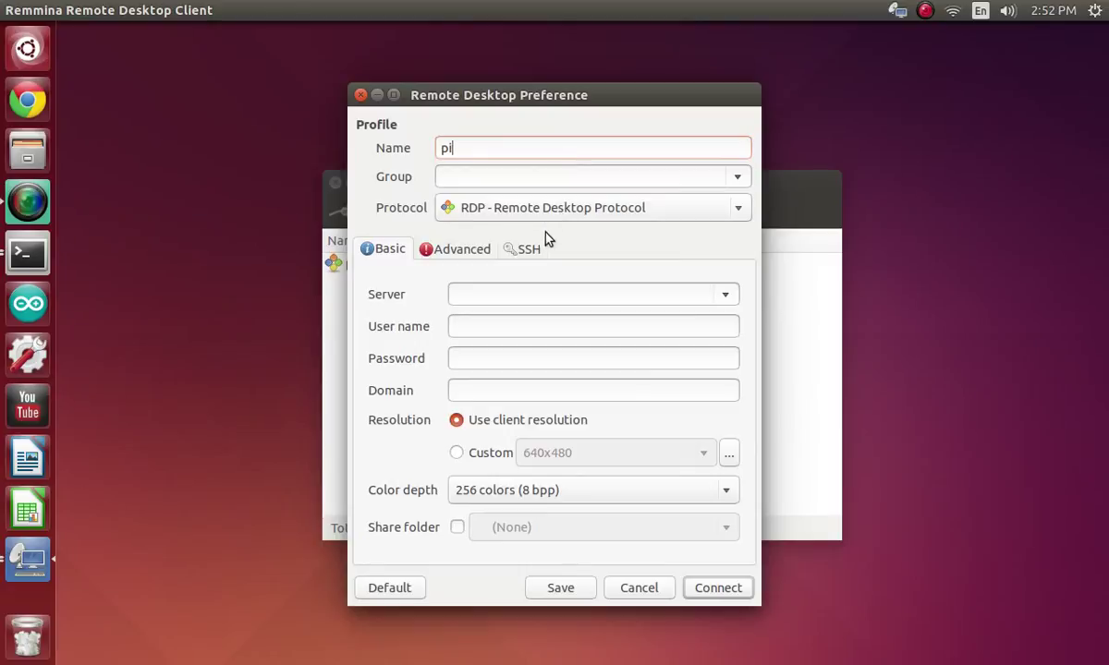
{"action": "left_click", "coordinate": [536, 294]}
{"action": "type", "text": "192.168.1.109"}
{"action": "left_click", "coordinate": [552, 326]}
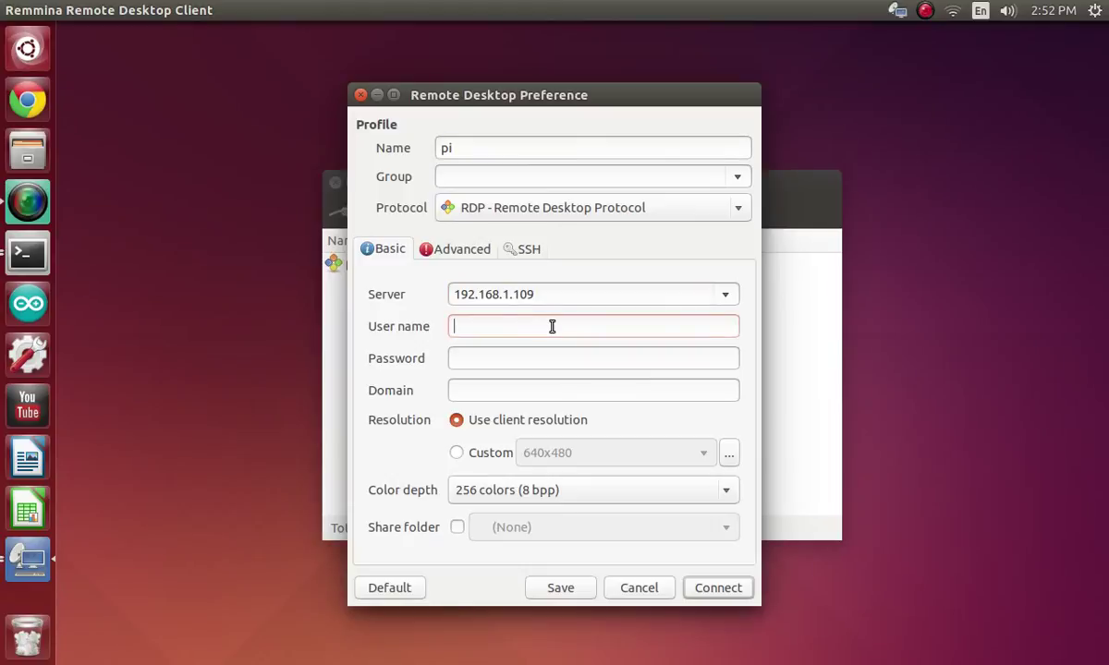
{"action": "type", "text": "pi"}
{"action": "left_click", "coordinate": [480, 359]}
{"action": "type", "text": "raspberr"}
{"action": "left_click", "coordinate": [585, 589]}
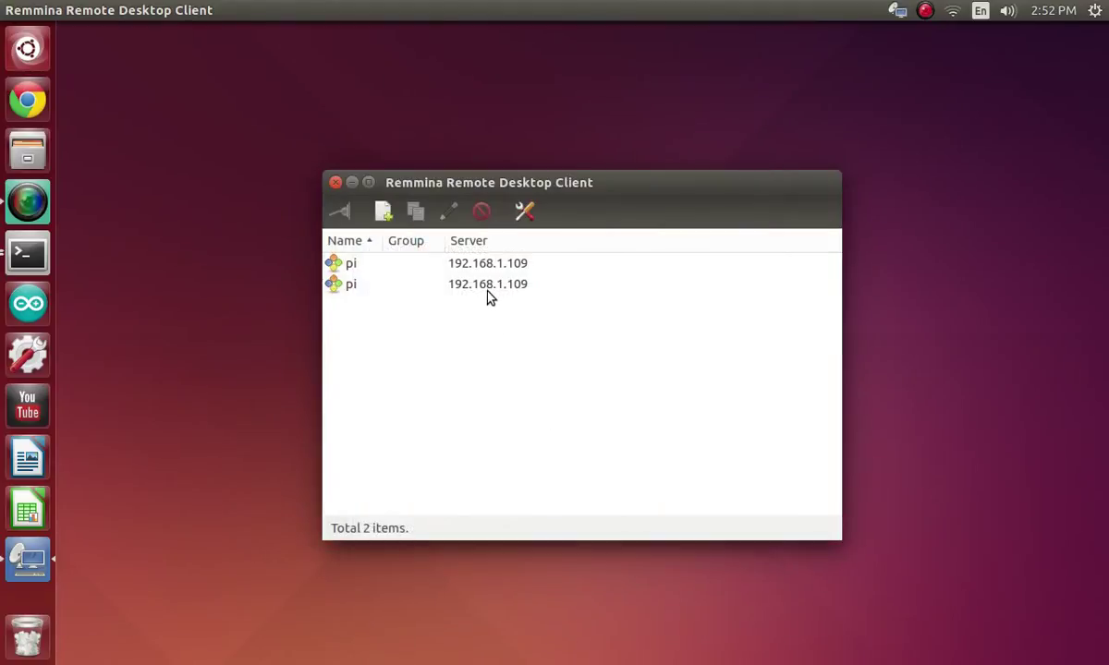
{"action": "double_click", "coordinate": [488, 288]}
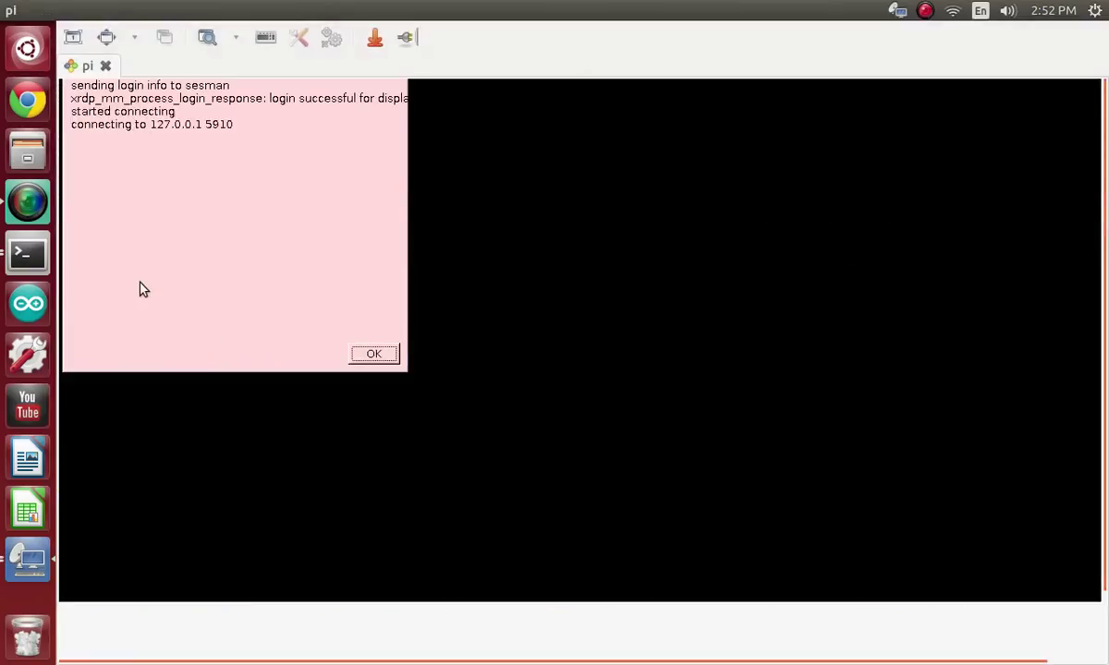